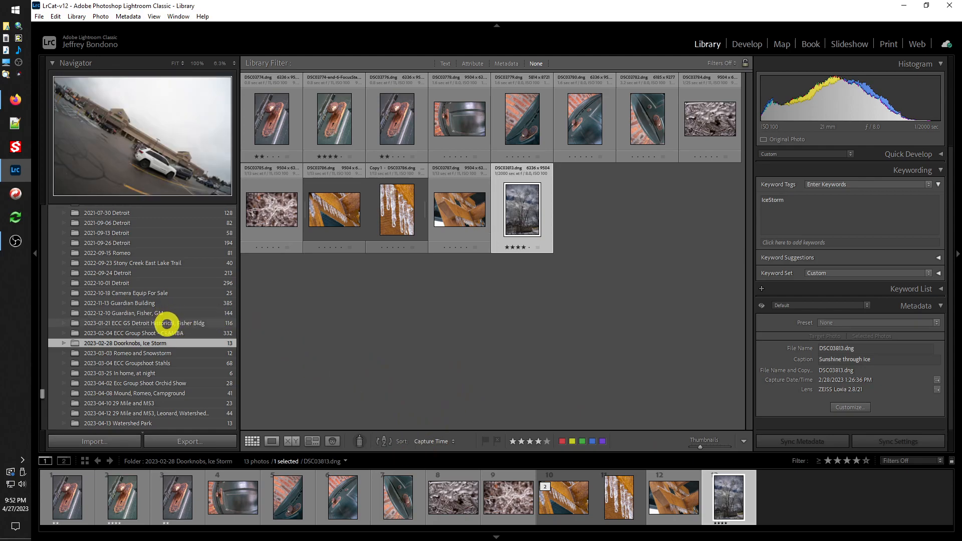
# Show the 2023-01-21 ECC GS Detroit Historical, Fisher Bldg and 2023-02-28 Doorknobs, Ice Storm folders together, filtered to photos rated four stars or higher
pyautogui.click(167, 323)
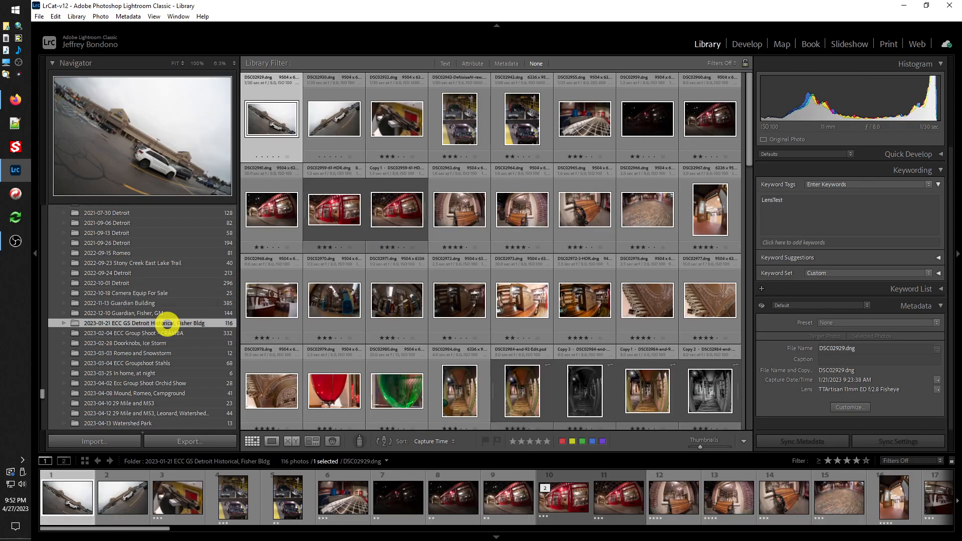
pyautogui.keyDown('ctrl'); pyautogui.click(157, 343); pyautogui.keyUp('ctrl')
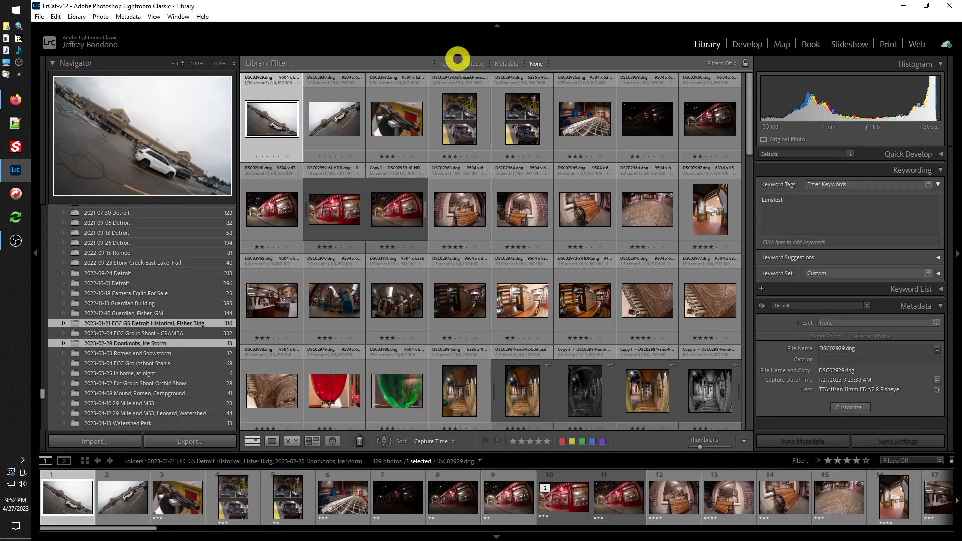
pyautogui.click(467, 64)
pyautogui.click(585, 78)
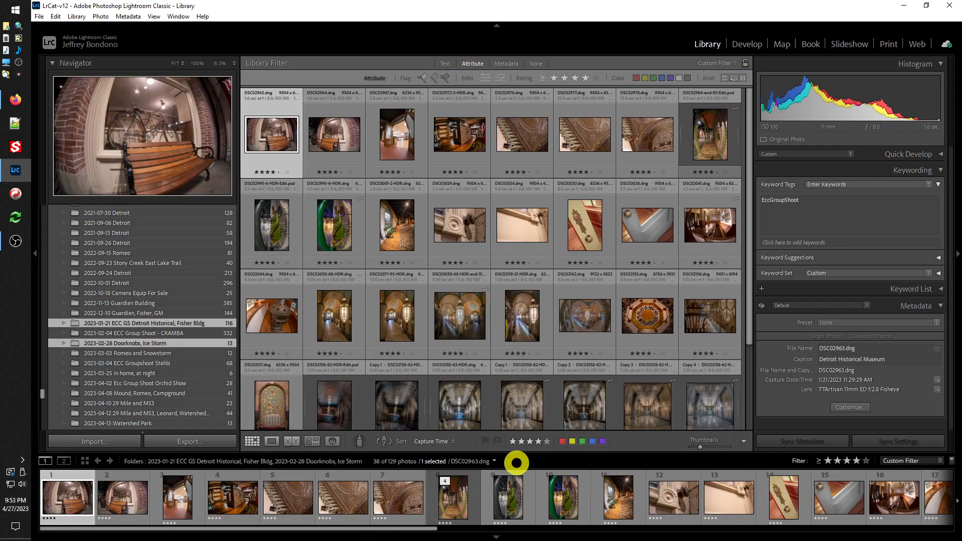
# Select the doorknob photo DSC03037.dng together with the focus-stacked rusty doorknob photo and take both into the Print module
pyautogui.scroll(-1, 578, 354)
pyautogui.scroll(-2, 577, 354)
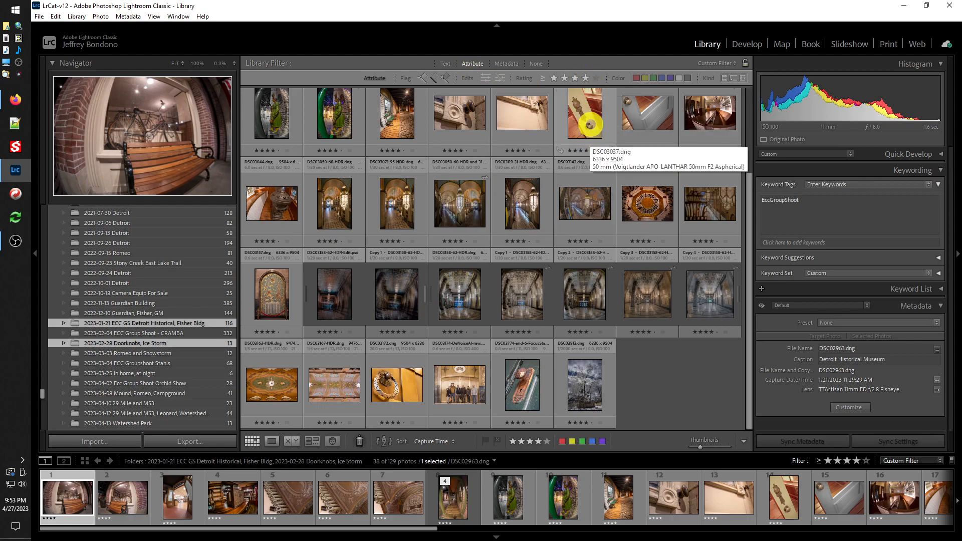
pyautogui.click(589, 120)
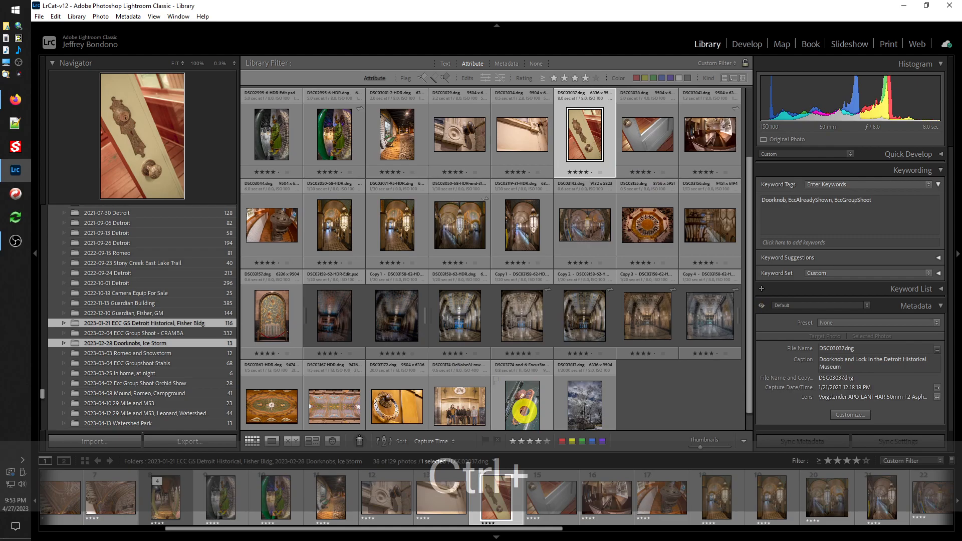
pyautogui.keyDown('ctrl'); pyautogui.click(524, 411); pyautogui.keyUp('ctrl')
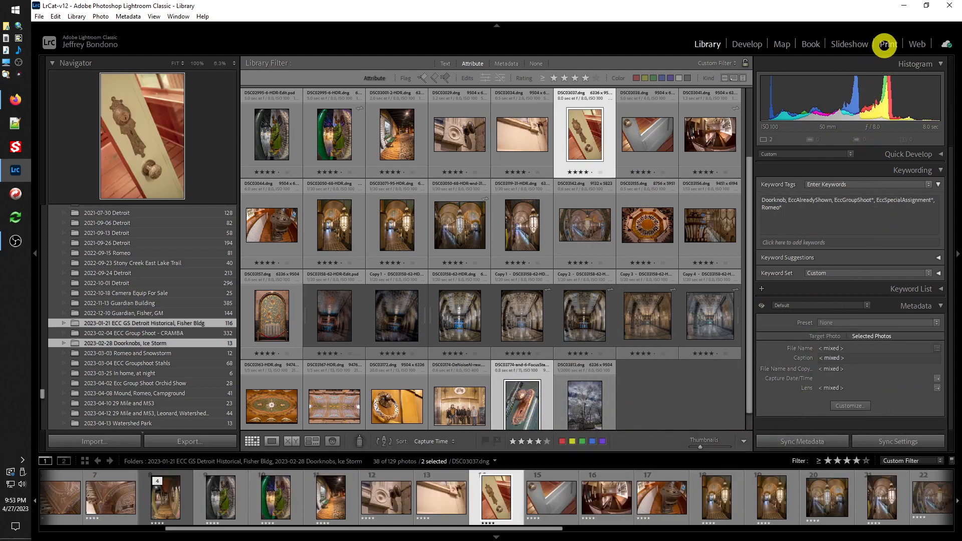
pyautogui.click(887, 44)
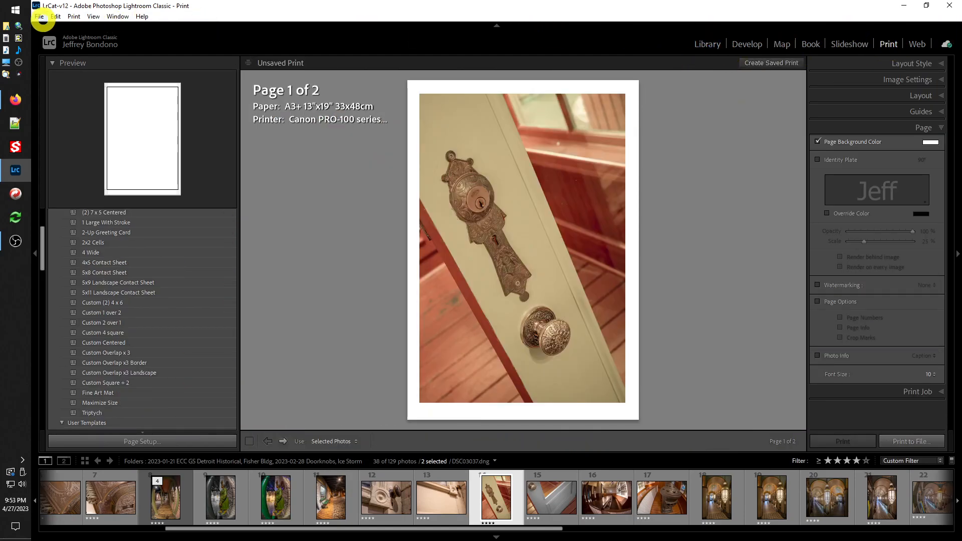
pyautogui.click(53, 17)
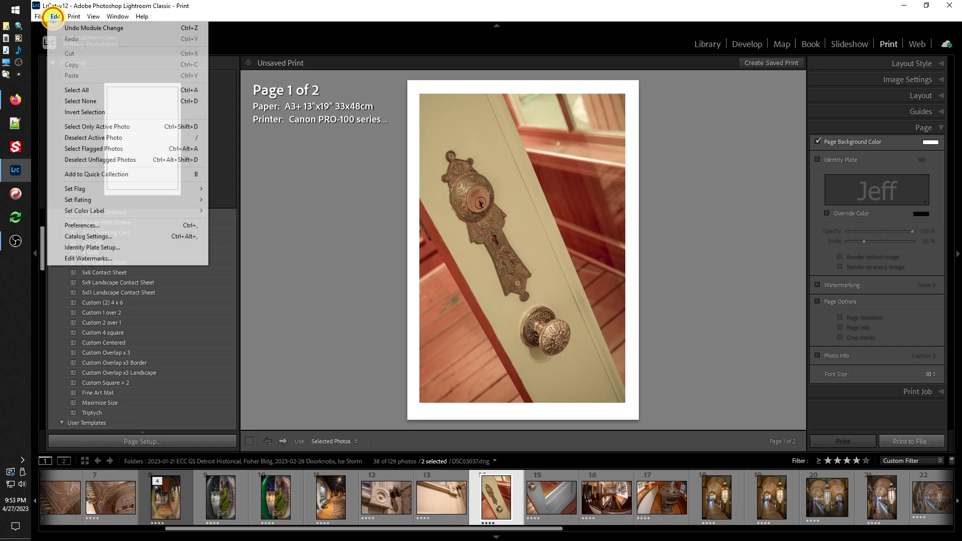
pyautogui.moveTo(113, 17)
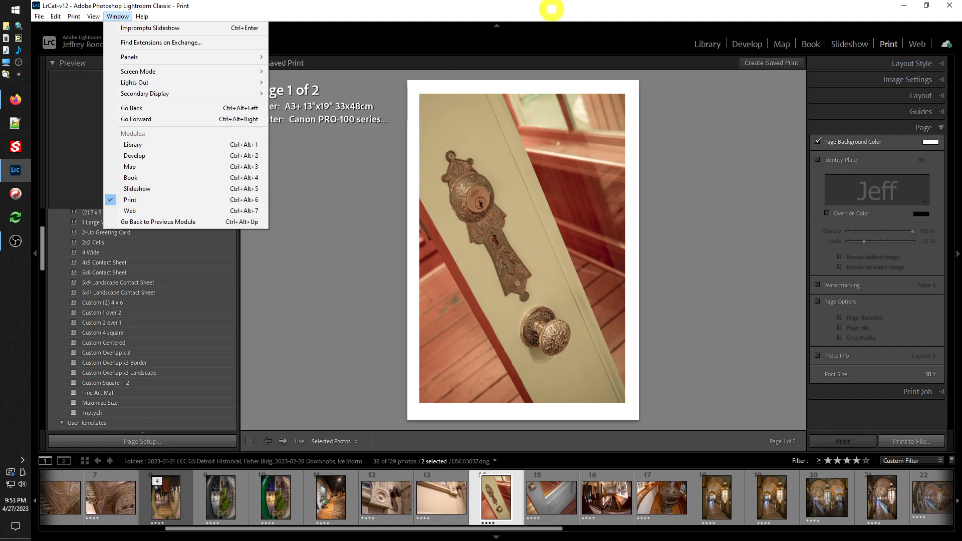
pyautogui.click(555, 7)
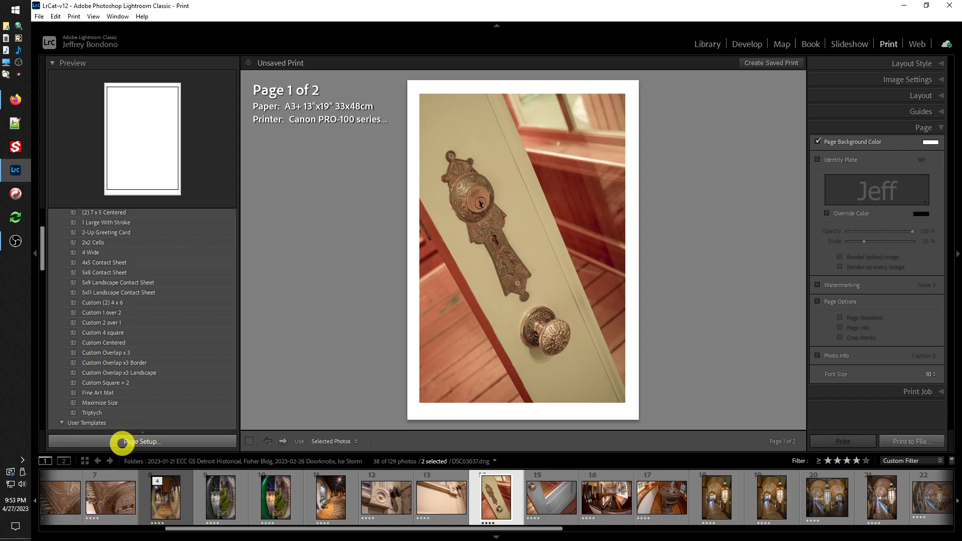
# Set the print page orientation to Landscape on the A3+ 13"x19" paper
pyautogui.click(122, 443)
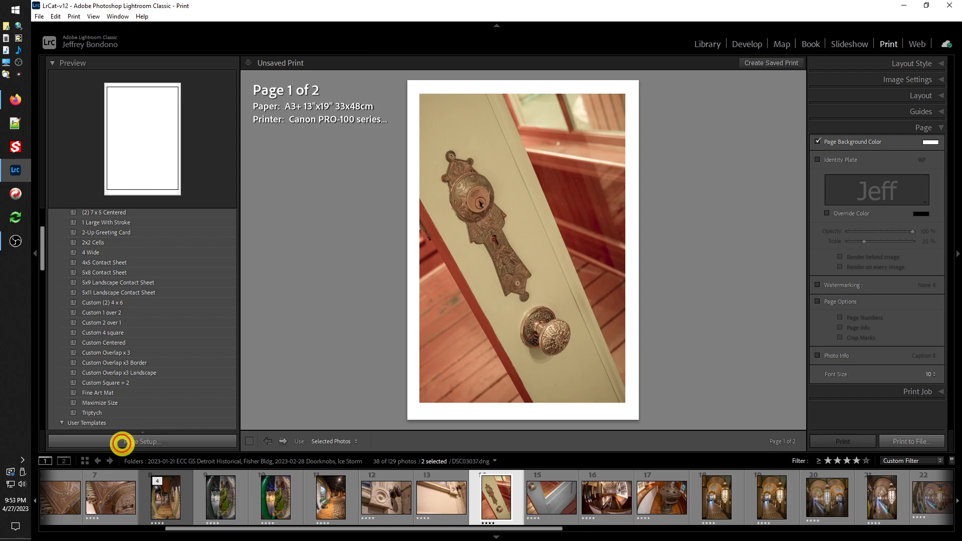
pyautogui.click(560, 312)
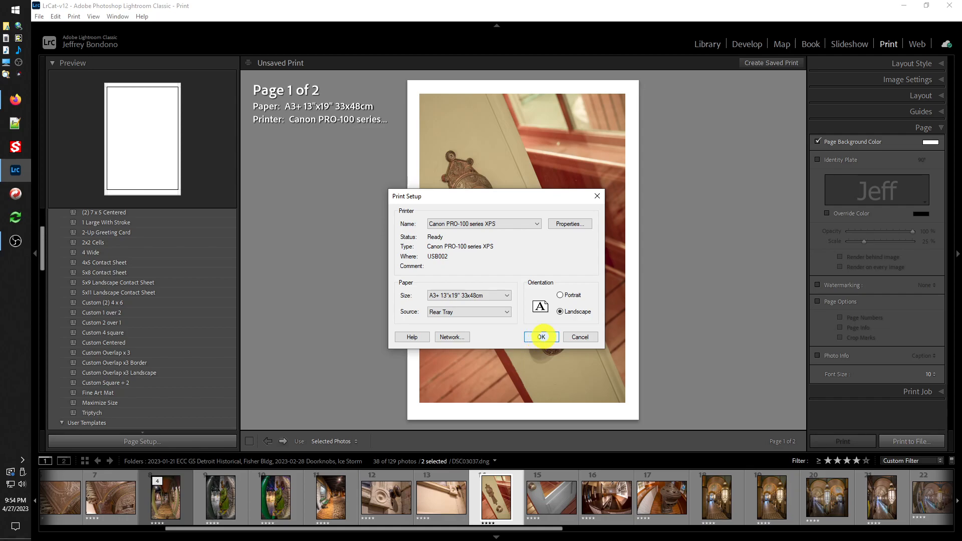
pyautogui.click(542, 337)
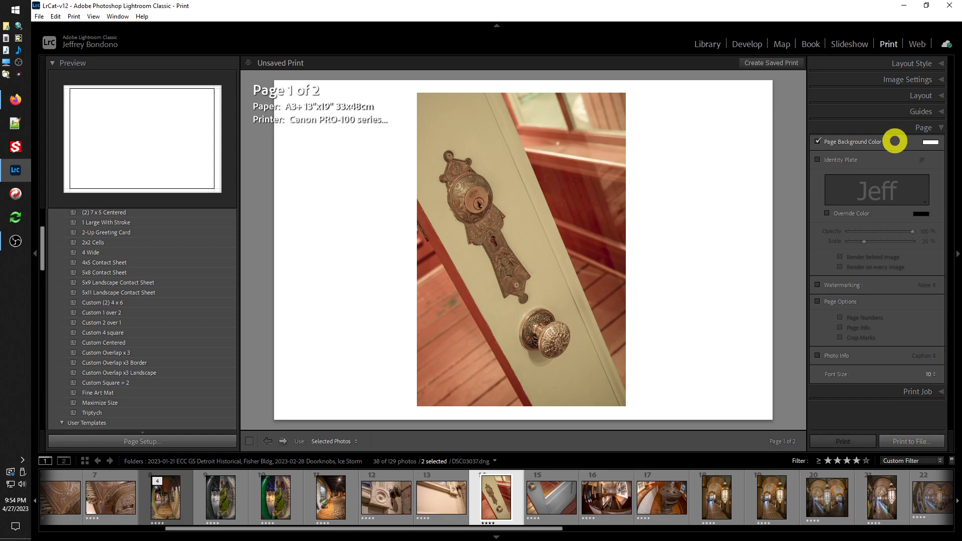
# Lay out the page grid with 2 columns and set the right margin to 2.19 inches to bring the photos closer together
pyautogui.click(928, 95)
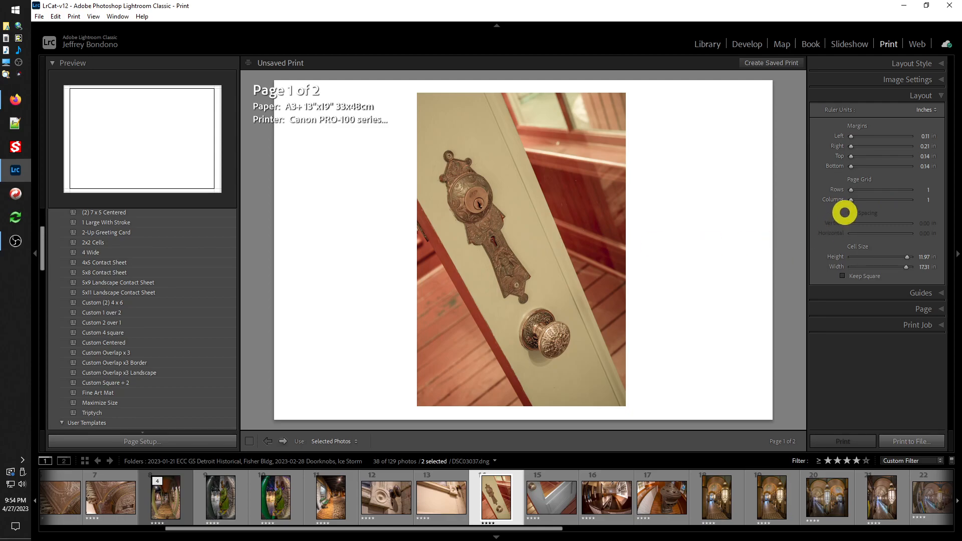
pyautogui.moveTo(852, 200); pyautogui.dragTo(853, 200)
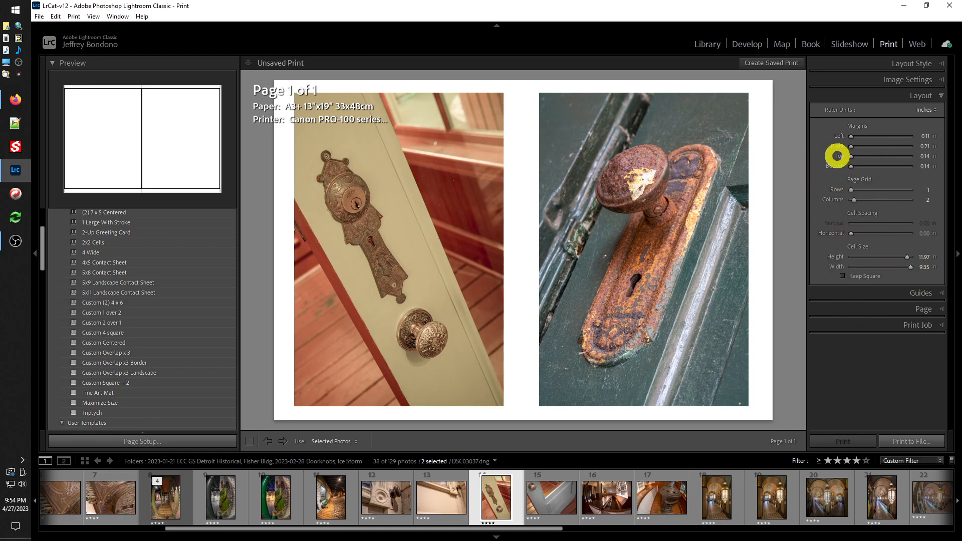
pyautogui.moveTo(850, 146); pyautogui.dragTo(858, 146)
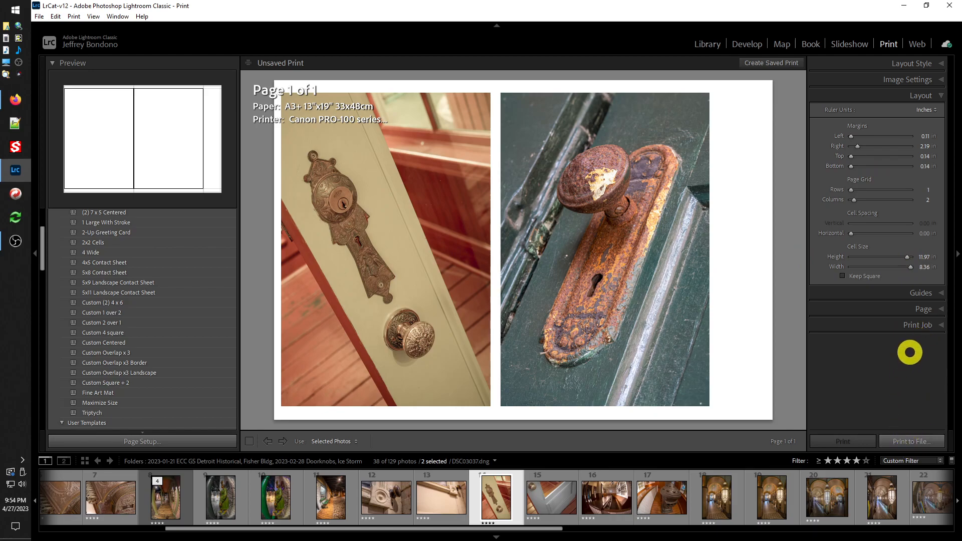
# Set the page background color to a pale yellow with hue 49°, saturation 59% and lightness 82%
pyautogui.click(924, 309)
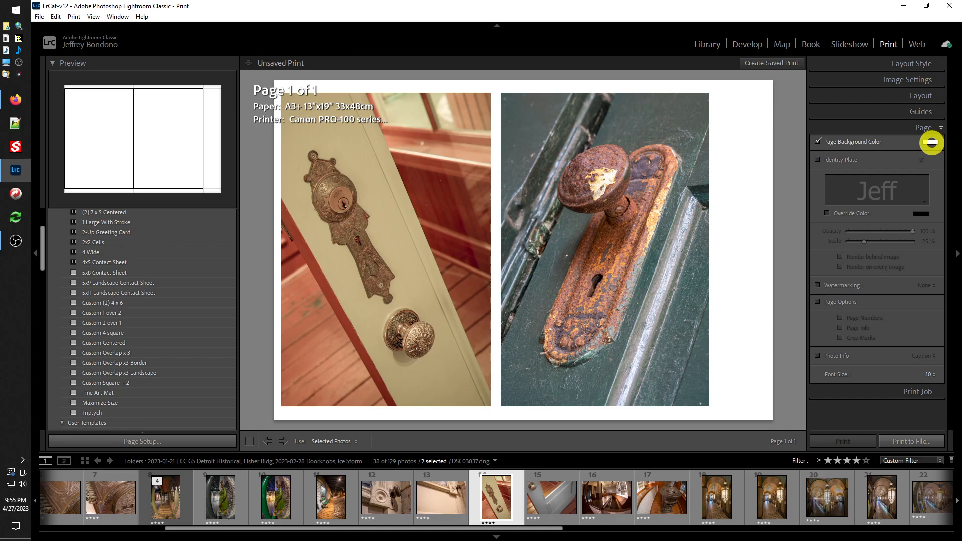
pyautogui.click(932, 143)
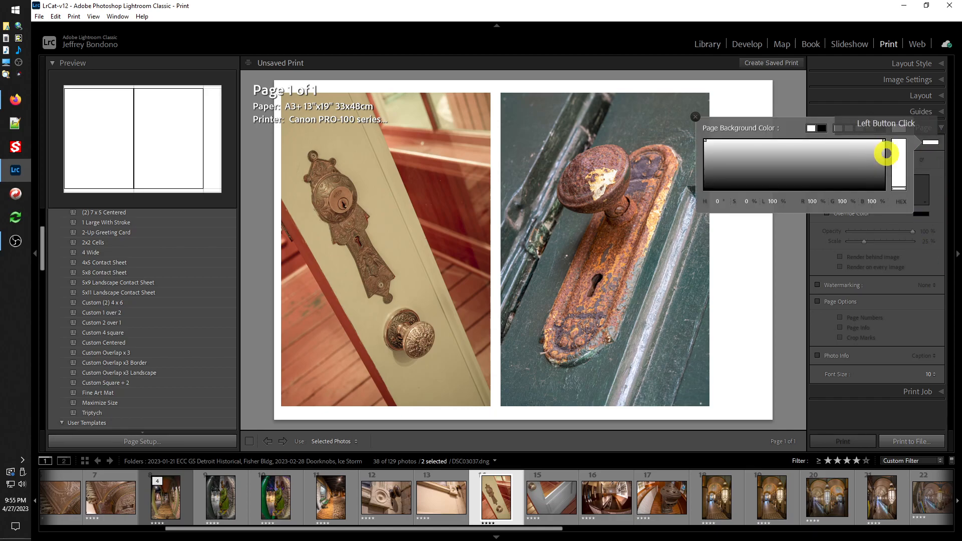
pyautogui.moveTo(901, 188); pyautogui.dragTo(899, 160)
pyautogui.click(745, 167)
pyautogui.click(734, 158)
pyautogui.click(732, 151)
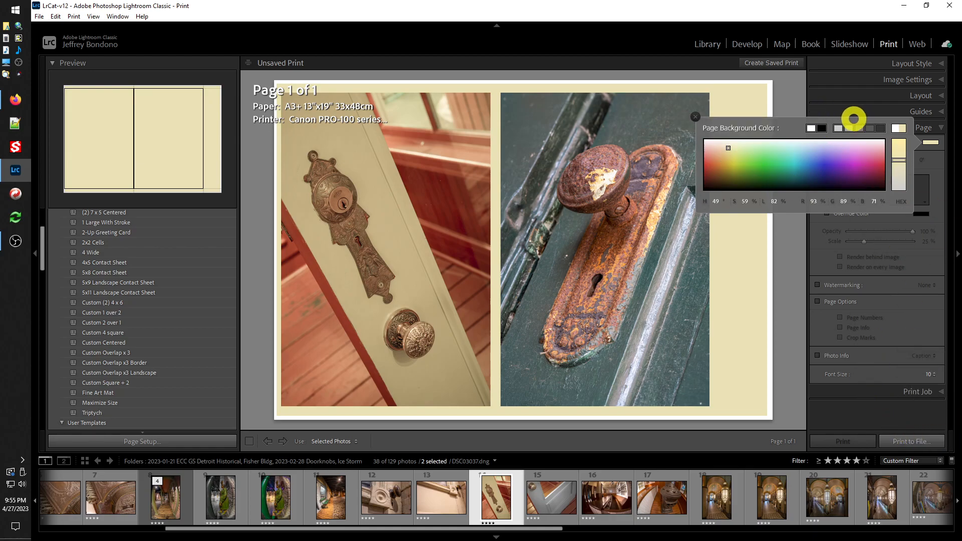
pyautogui.click(696, 117)
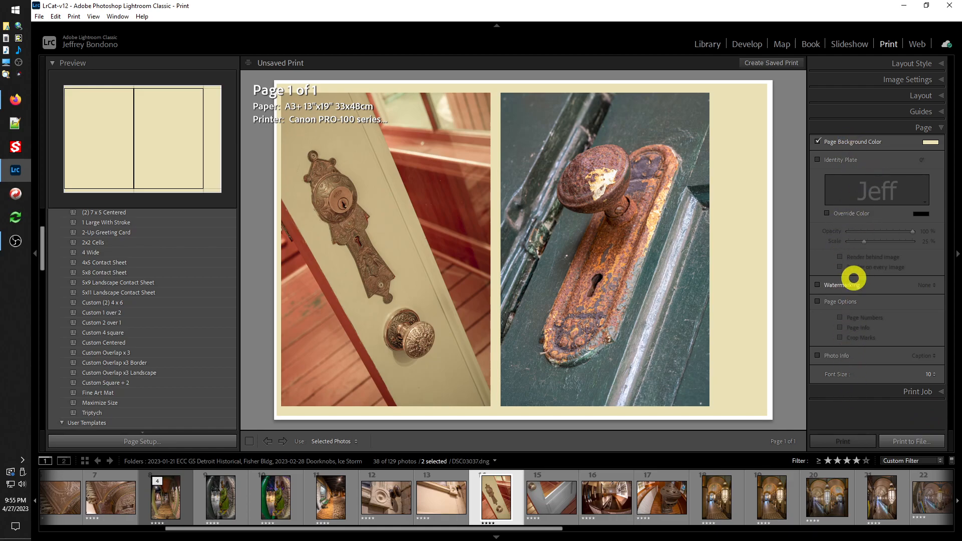
# Set the print job to output to a JPEG File
pyautogui.click(919, 391)
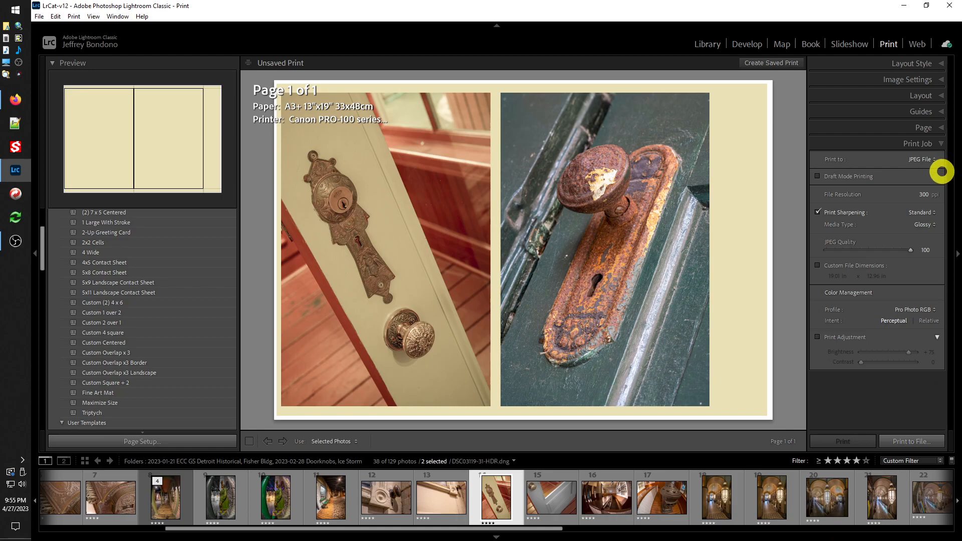
pyautogui.click(925, 161)
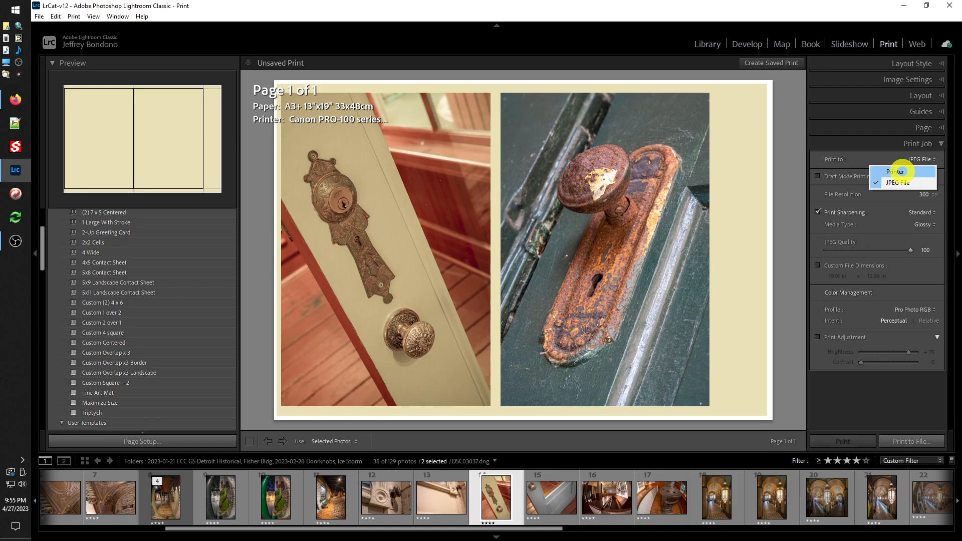
pyautogui.click(902, 182)
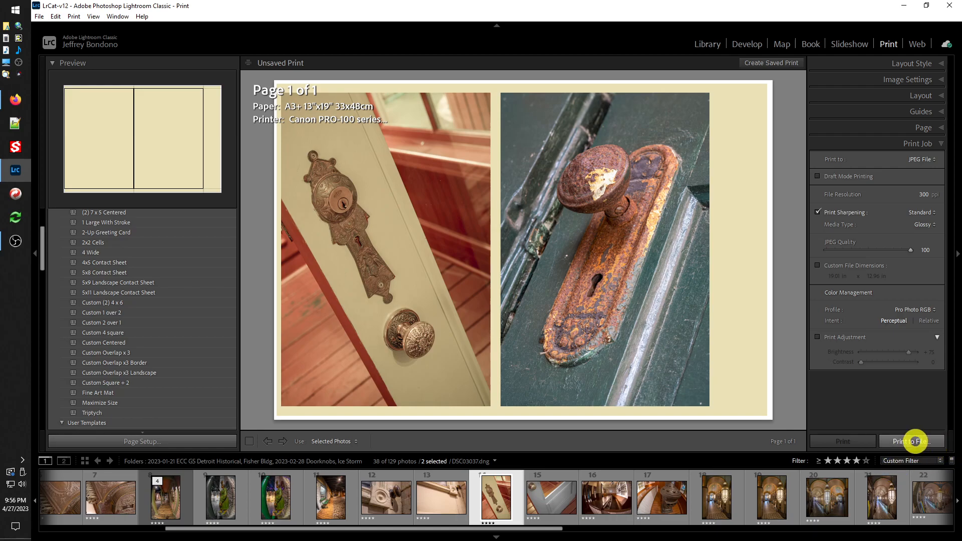
# Print the layout to a JPG file named Diptych in the 2023-02-28 Doorknobs, Ice Storm folder
pyautogui.click(916, 441)
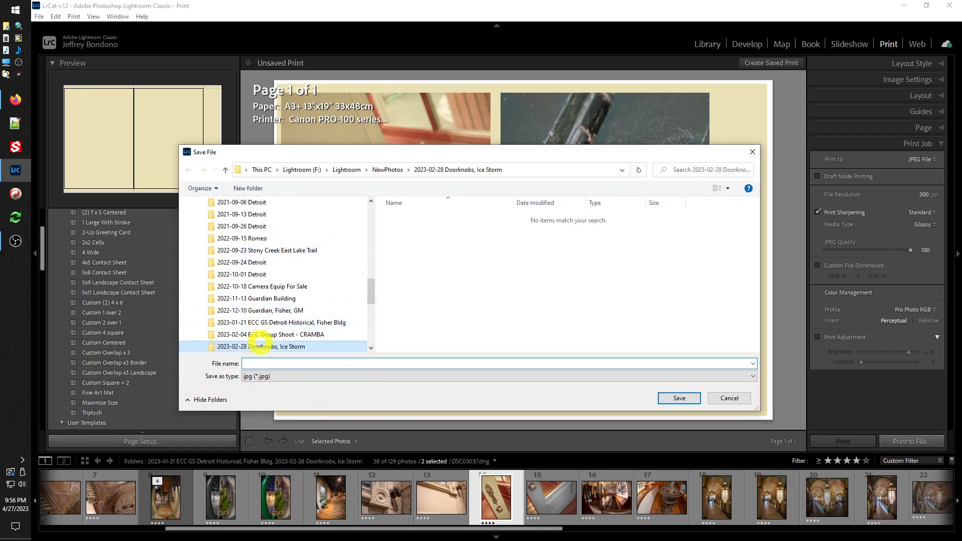
pyautogui.click(266, 347)
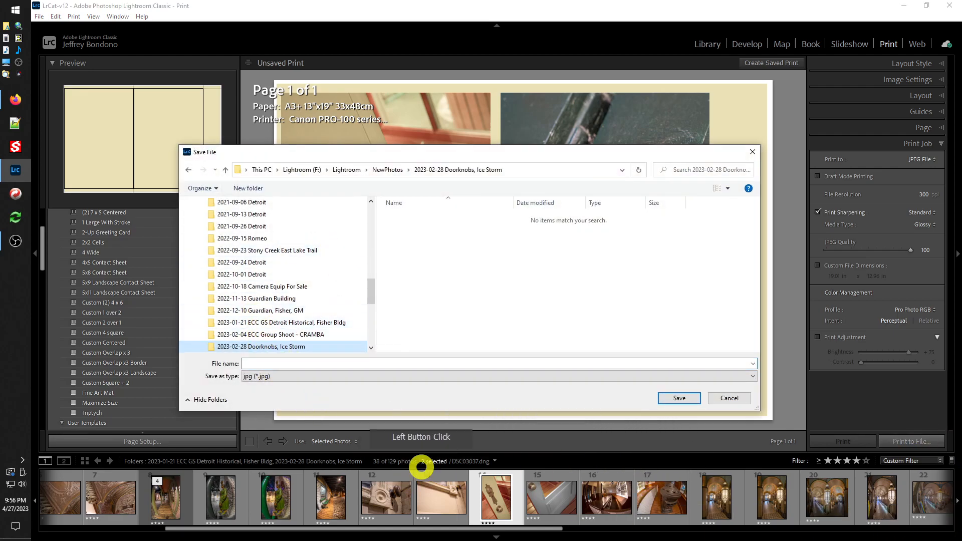
pyautogui.click(274, 362)
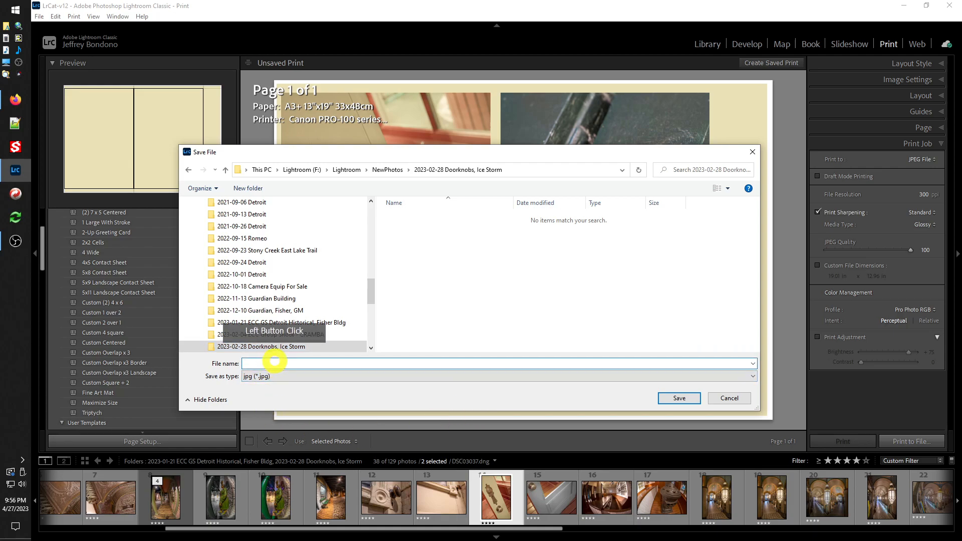
pyautogui.write('Dip')
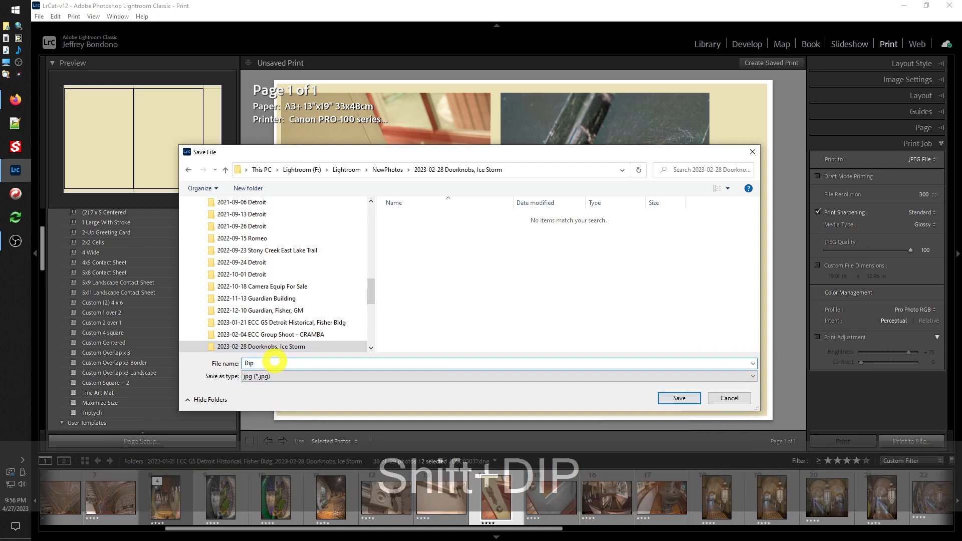
pyautogui.write('tych')
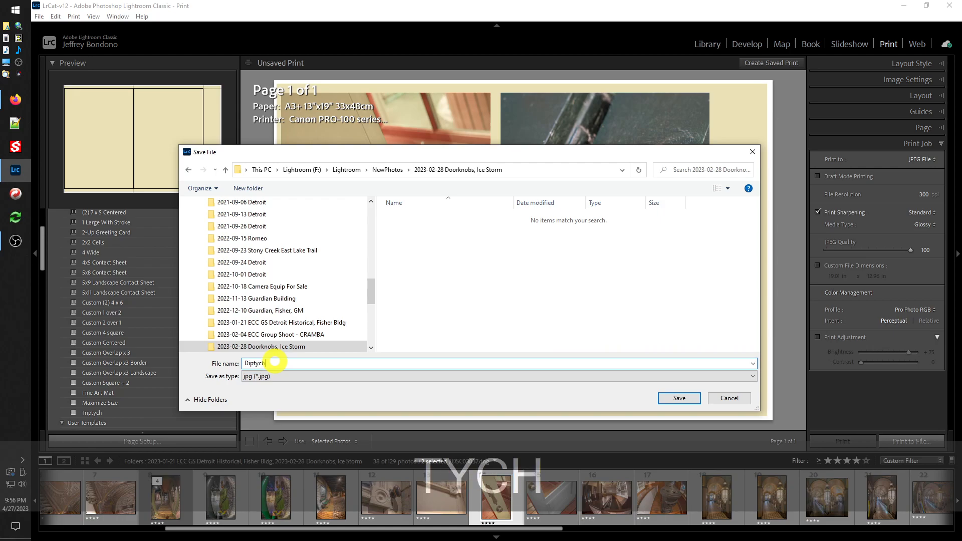
pyautogui.click(680, 398)
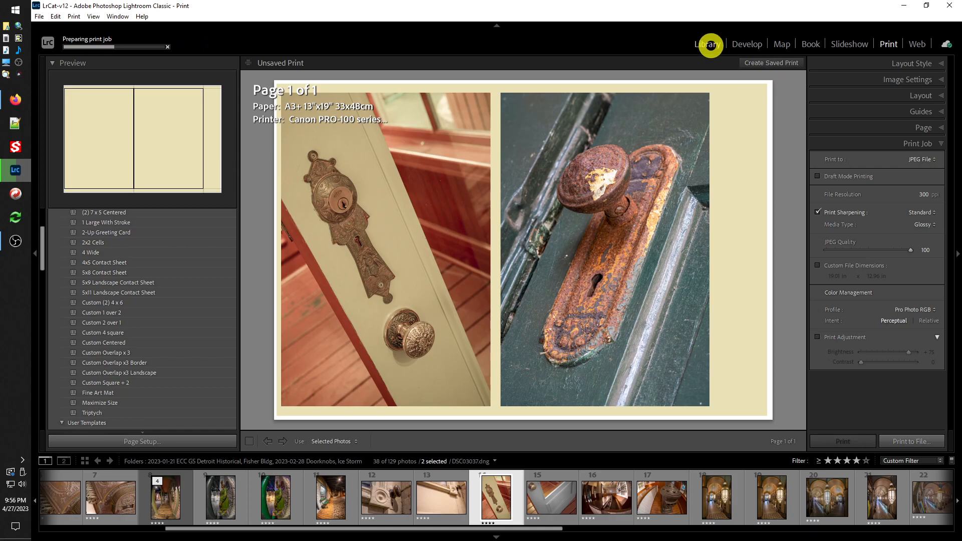
# Back in the Library, synchronize the 2023-02-28 Doorknobs, Ice Storm folder and import the new Diptych.jpg into the catalog
pyautogui.click(711, 45)
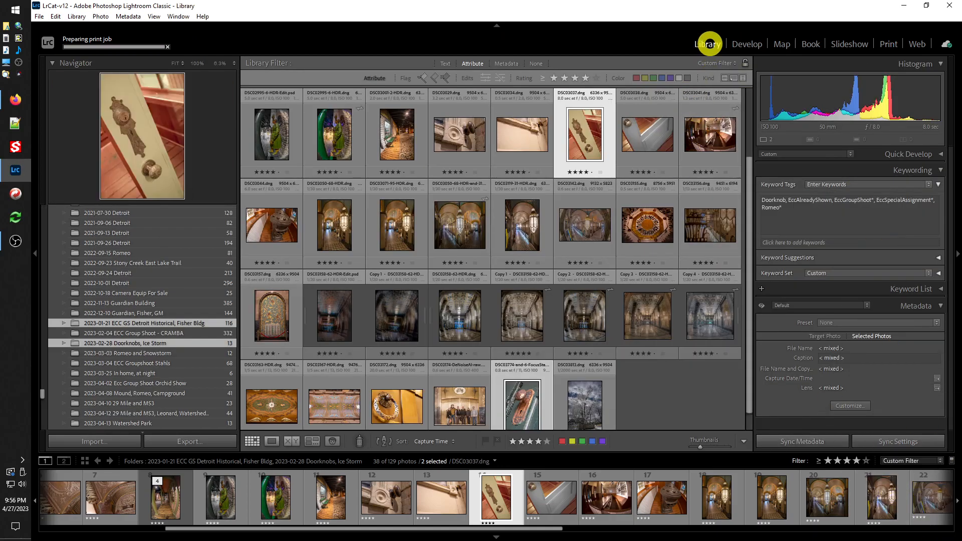
pyautogui.click(120, 354)
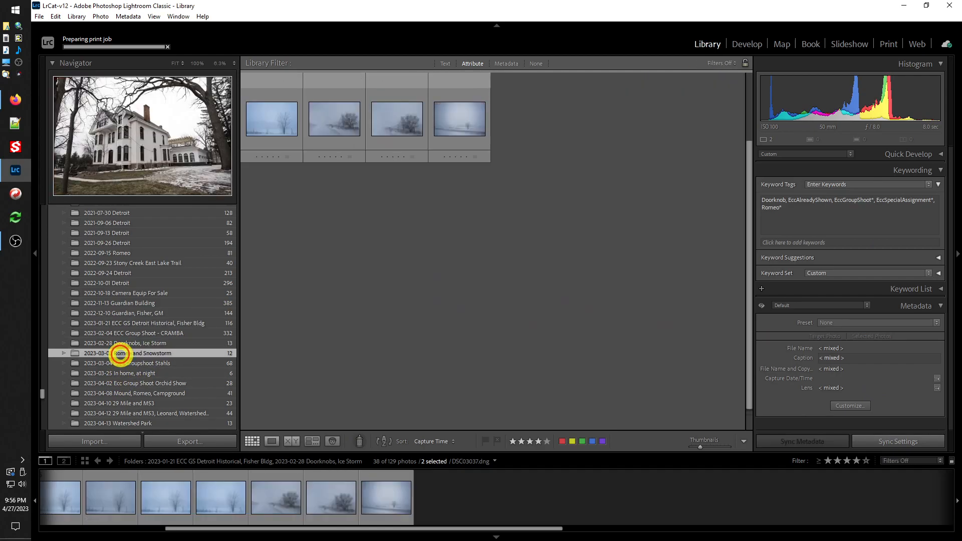
pyautogui.click(122, 344)
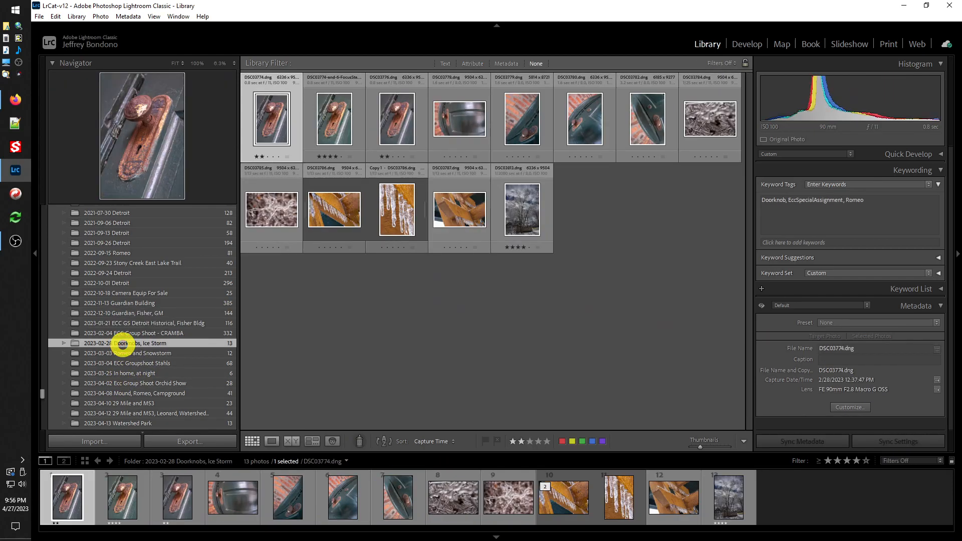
pyautogui.rightClick(122, 344)
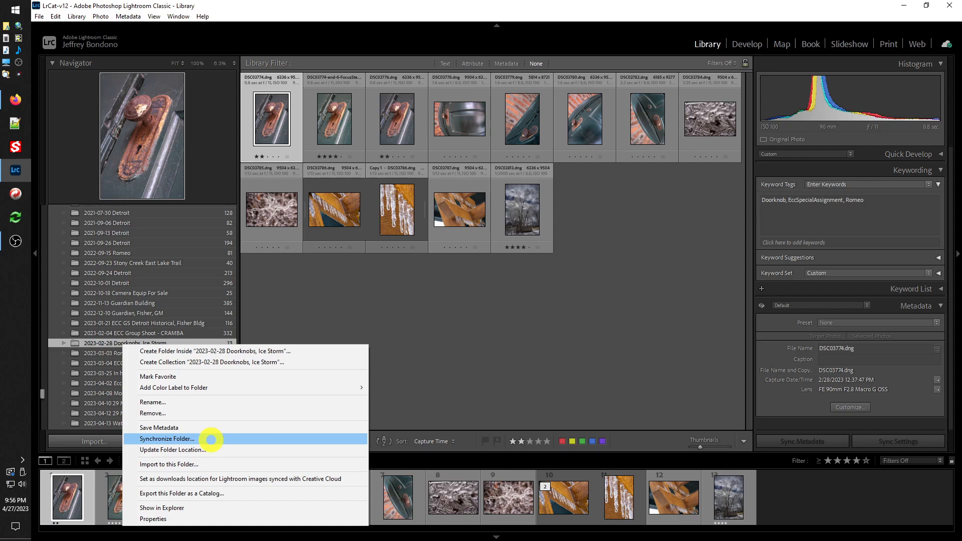
pyautogui.click(211, 440)
pyautogui.moveTo(525, 190); pyautogui.dragTo(644, 277)
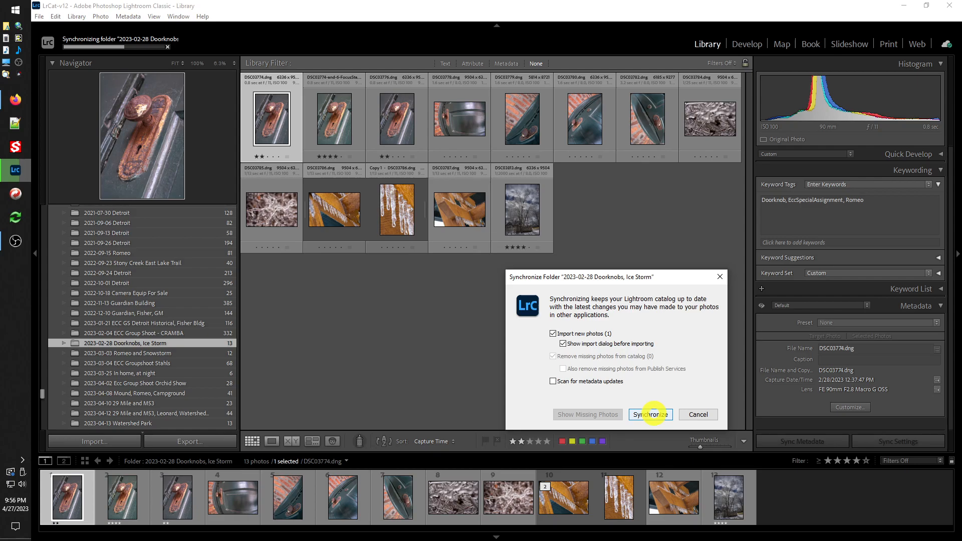
pyautogui.click(650, 414)
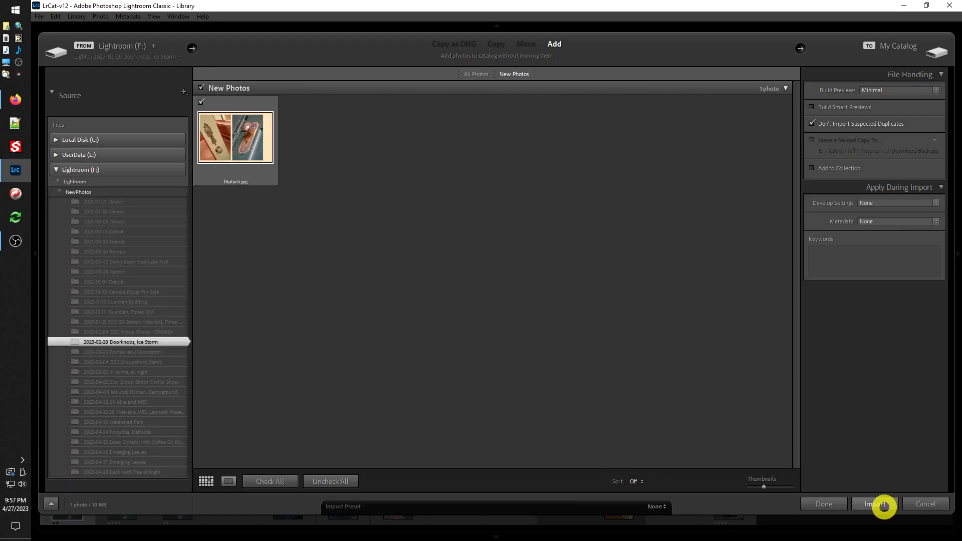
pyautogui.click(883, 505)
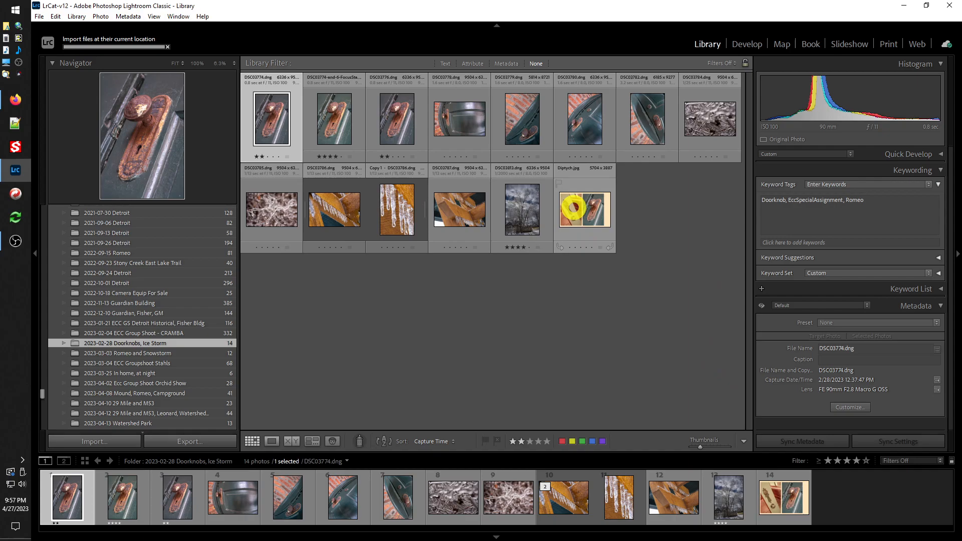
# Open Diptych.jpg in the Develop module and crop off the excess border on its right side to about 5117 x 3887 pixels
pyautogui.doubleClick(573, 207)
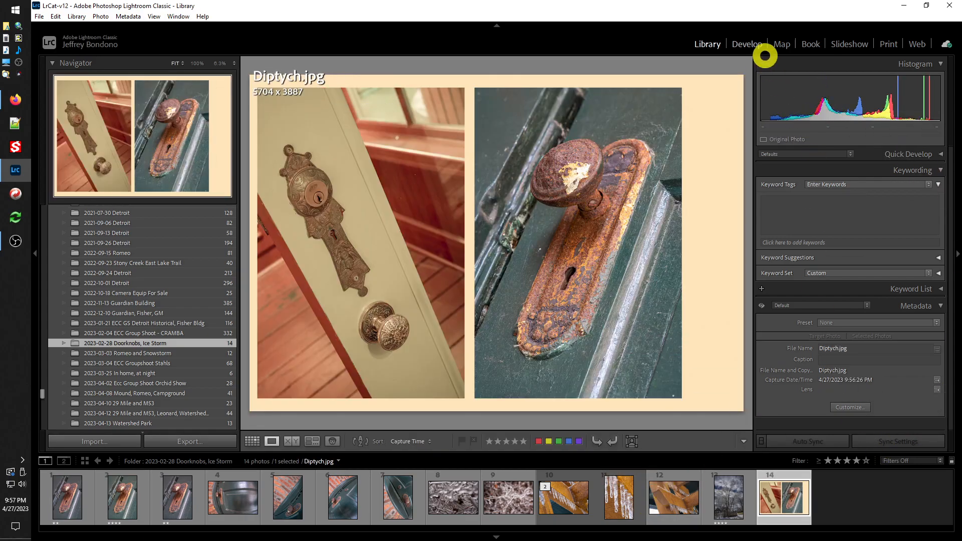
pyautogui.click(742, 44)
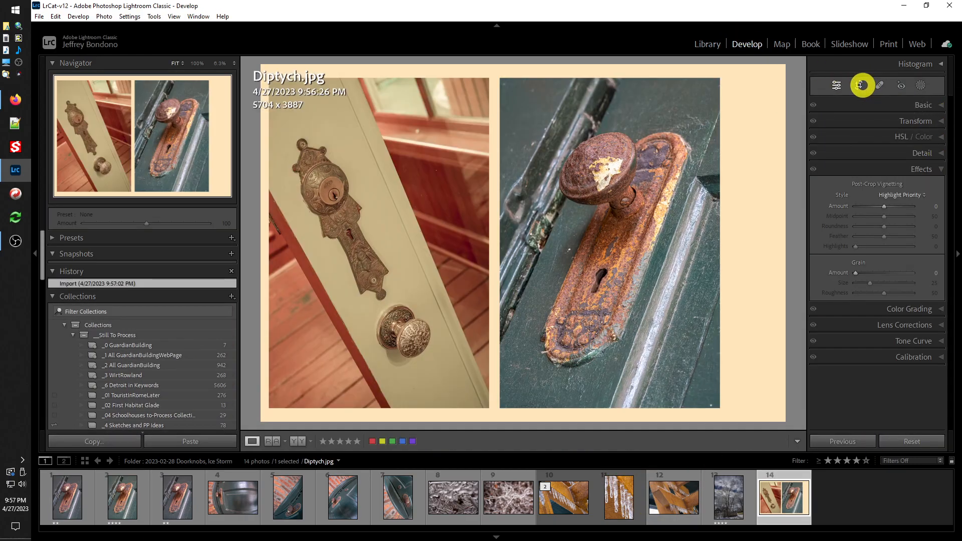
pyautogui.click(859, 86)
pyautogui.moveTo(787, 236); pyautogui.dragTo(757, 245)
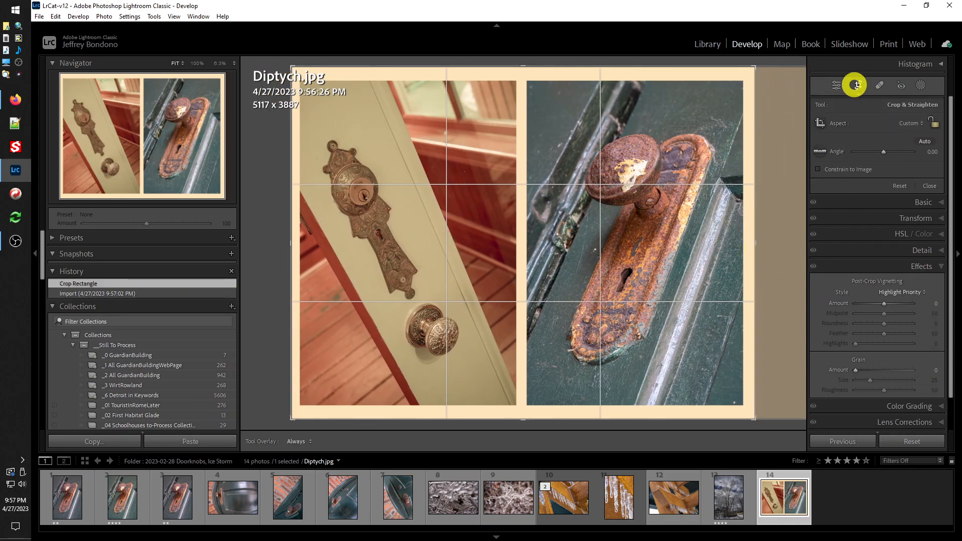
pyautogui.click(861, 82)
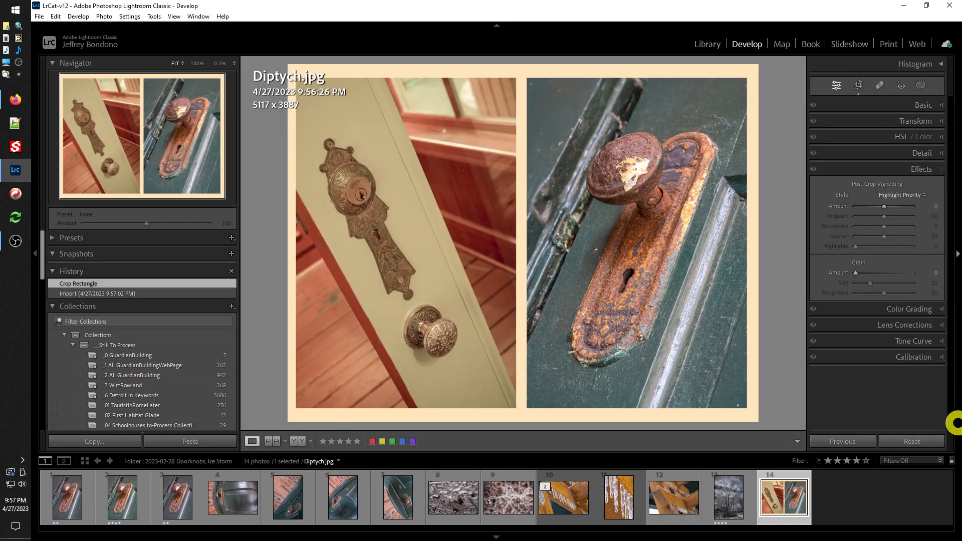